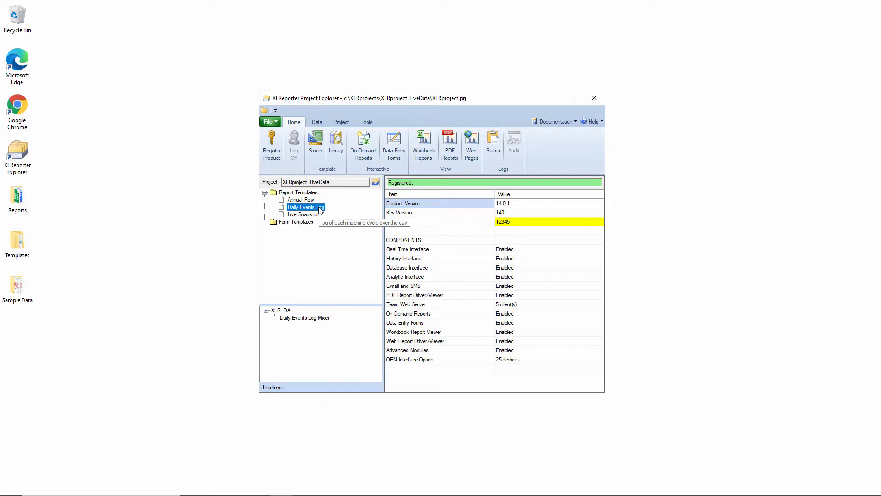
Step: Open the Daily Events template in Template Studio and insert a new empty column C before the mixer columns
double_click(320, 209)
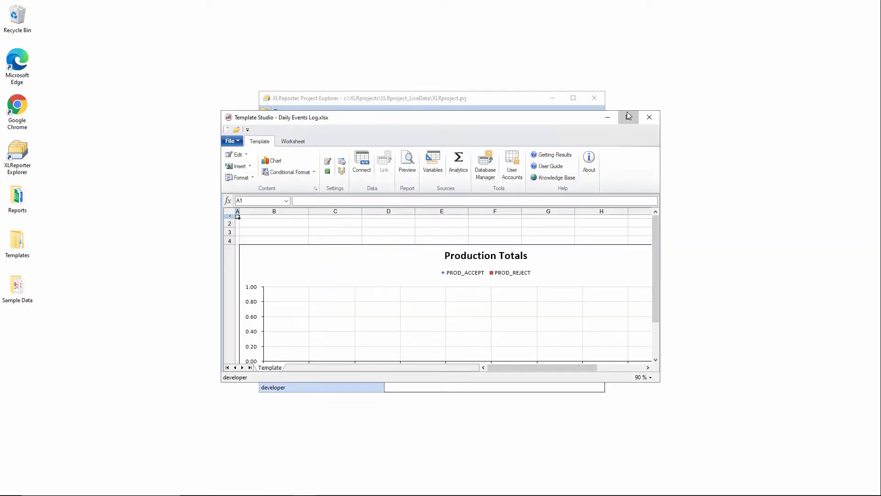
left_click(629, 116)
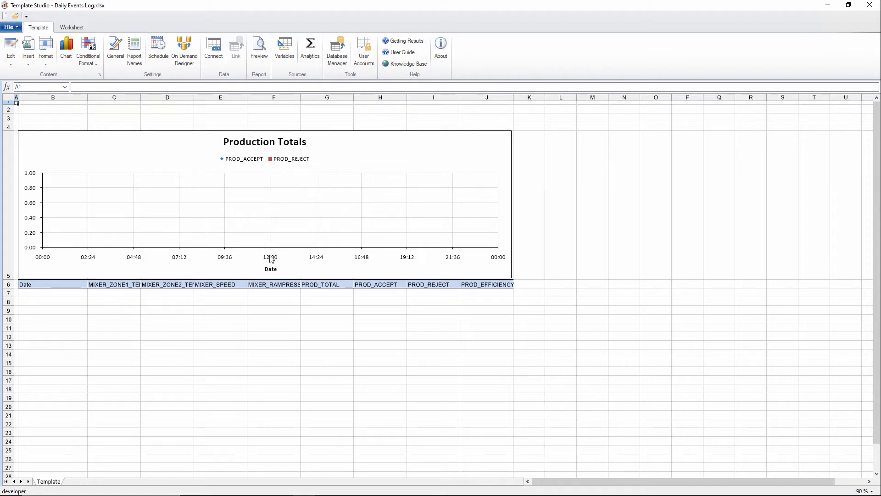
left_click(114, 97)
right_click(115, 96)
left_click(133, 104)
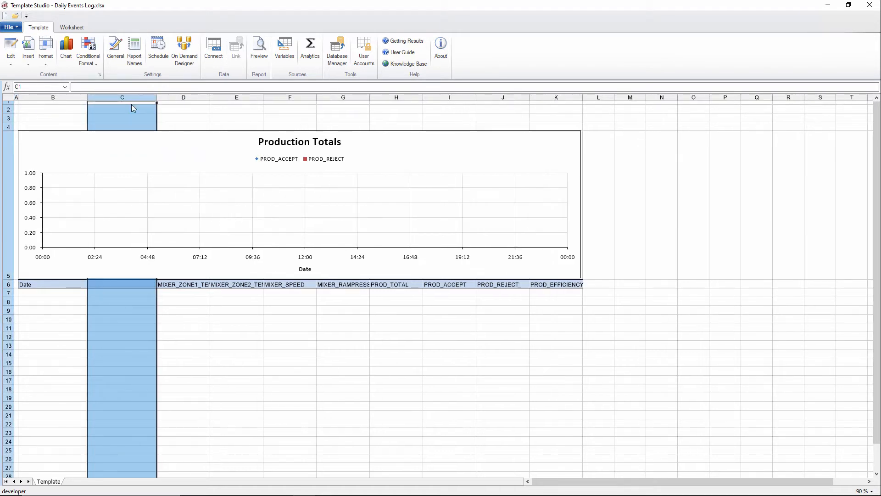
Step: Enter the heading Event Type in cell C6
left_click(133, 284)
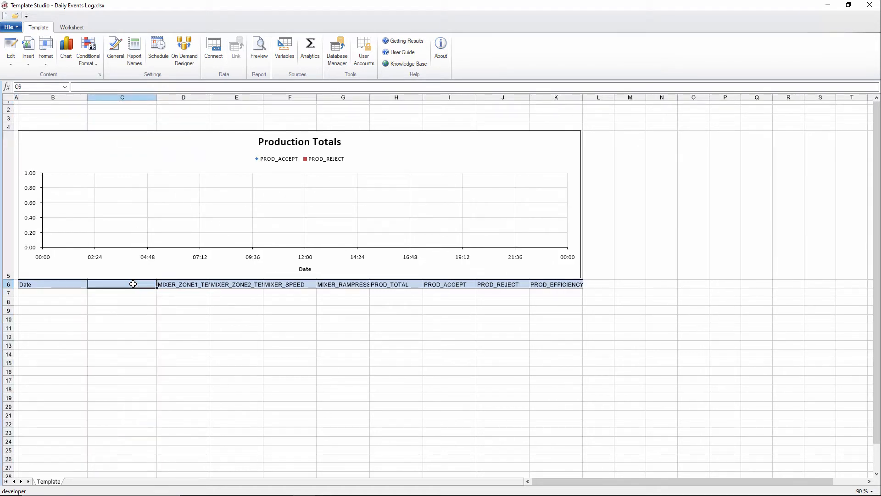
type("Event Tpye")
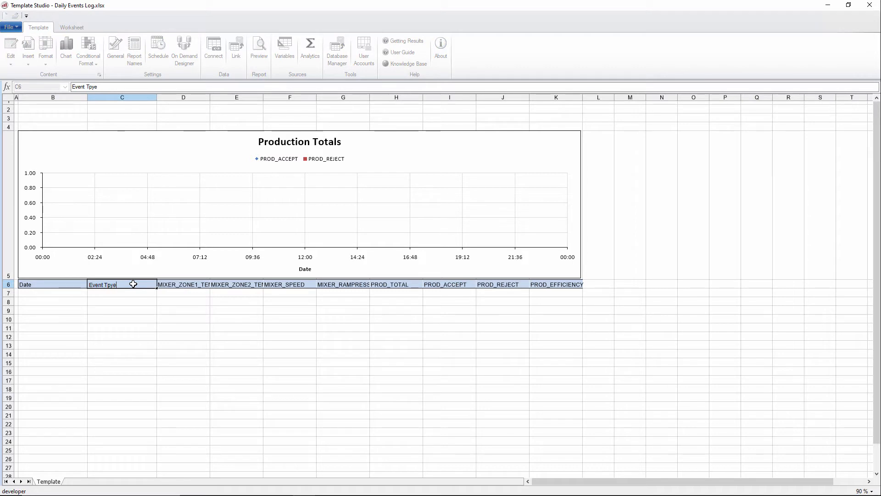
type("ype")
key("Return")
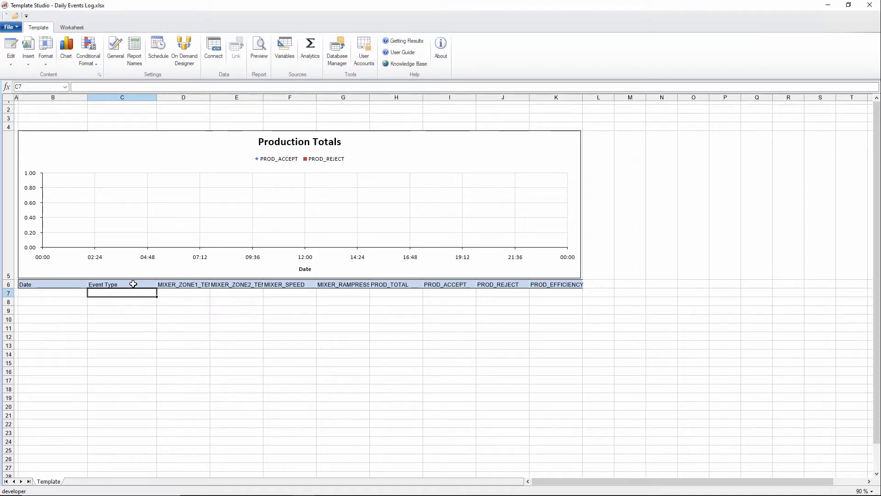
Step: Open the column setup of the Daily Events Log Mixer connection
left_click(214, 52)
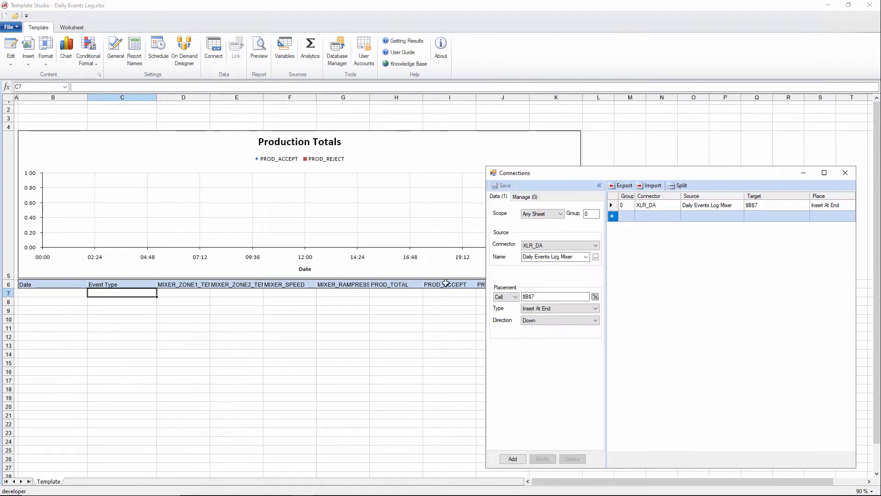
left_click(652, 208)
left_click(596, 257)
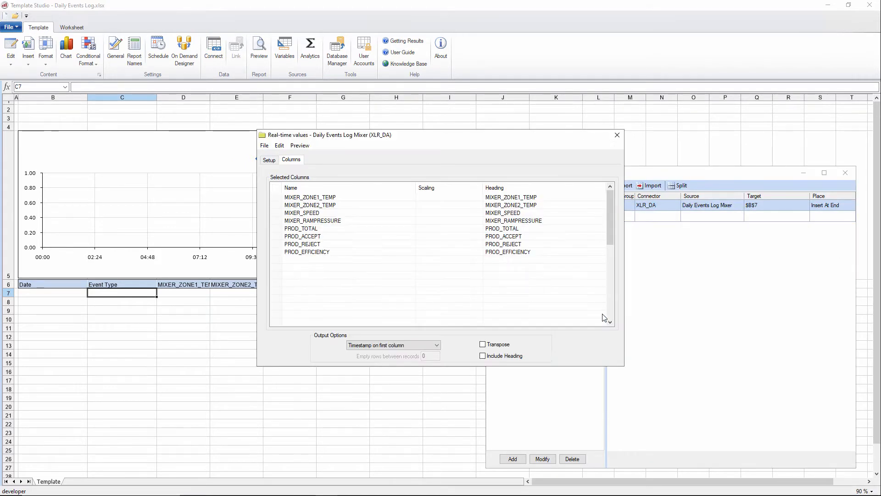
Step: Insert a new first column named Mix in the Mixer group, save the group and close its dialog
right_click(277, 199)
left_click(310, 212)
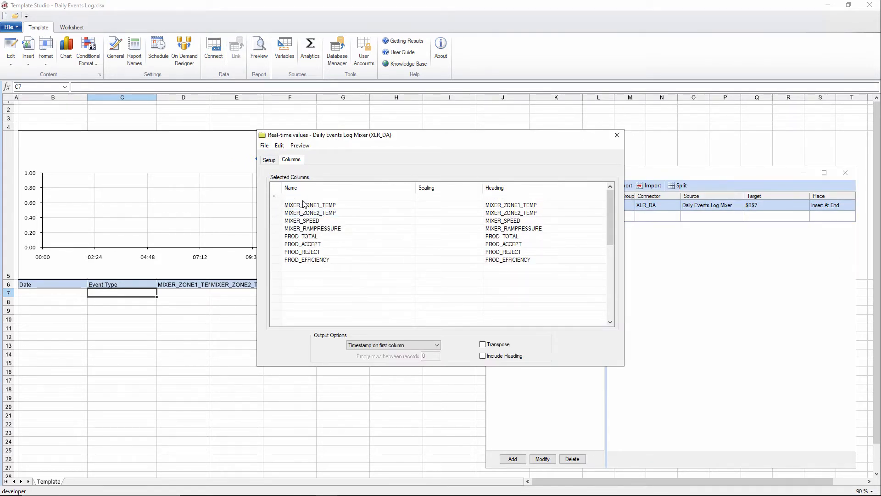
left_click(304, 197)
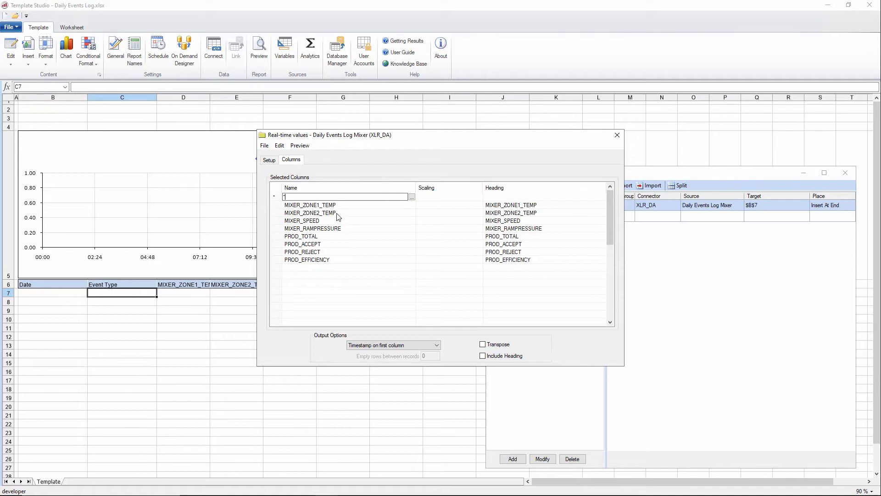
type("Mixer")
left_click(264, 145)
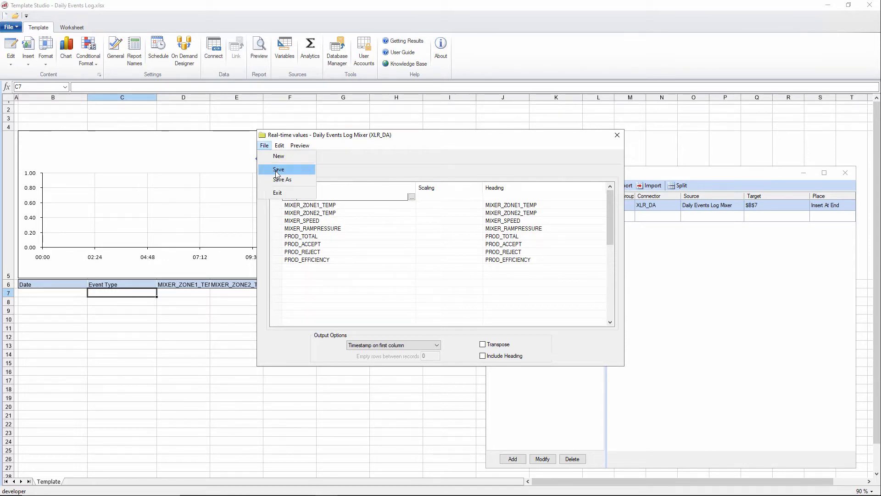
left_click(278, 169)
left_click(617, 135)
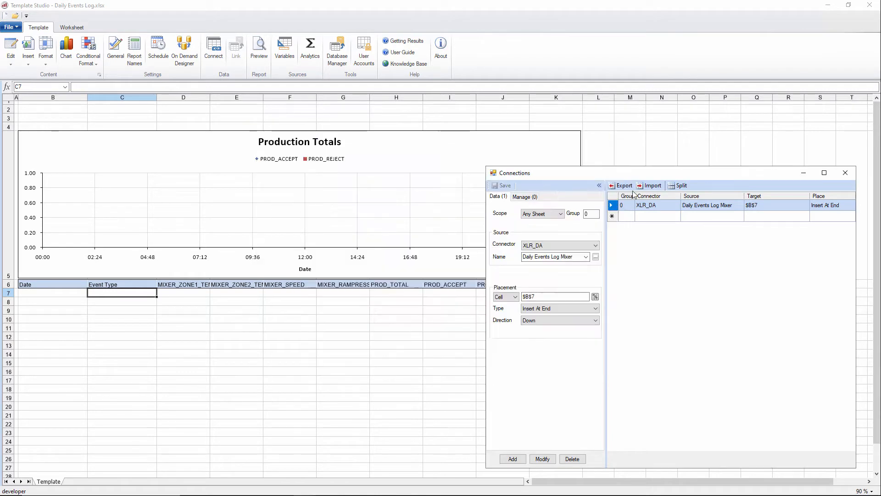
Step: Start a new XLR_DA connection by choosing to add a group and open its tag browser
left_click(628, 217)
left_click(588, 256)
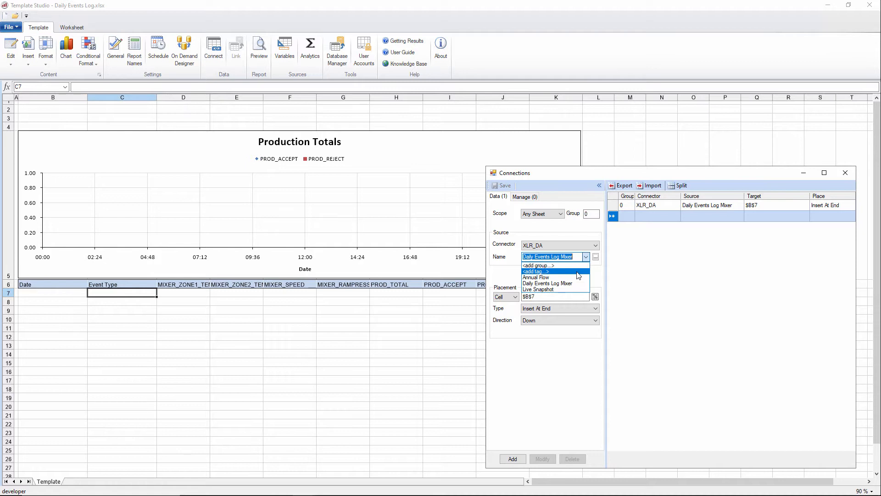
left_click(578, 266)
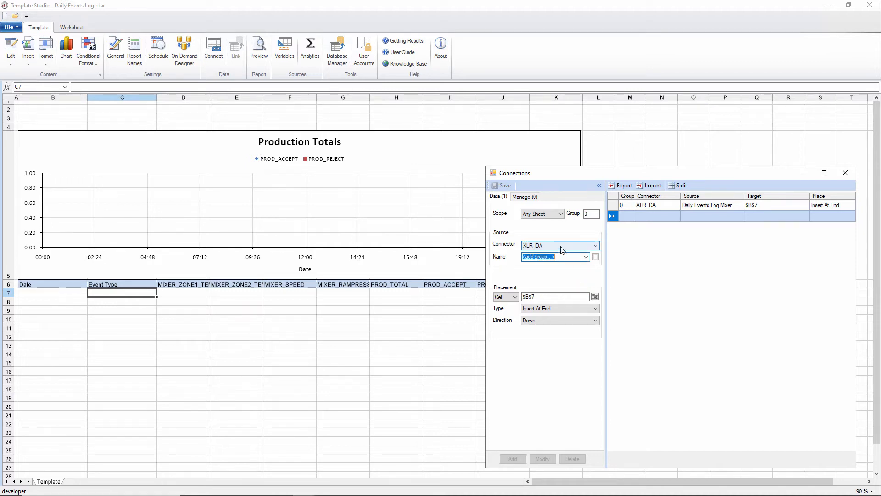
left_click(595, 257)
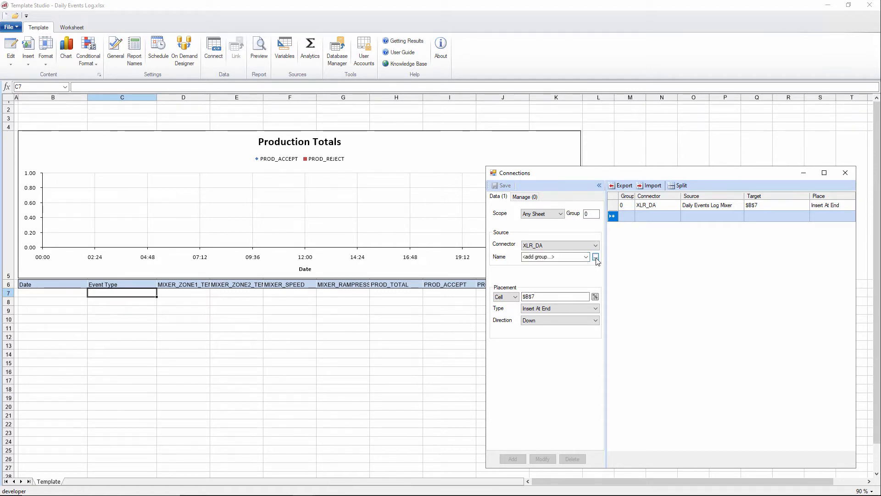
left_click_drag(365, 146, 434, 307)
left_click(479, 363)
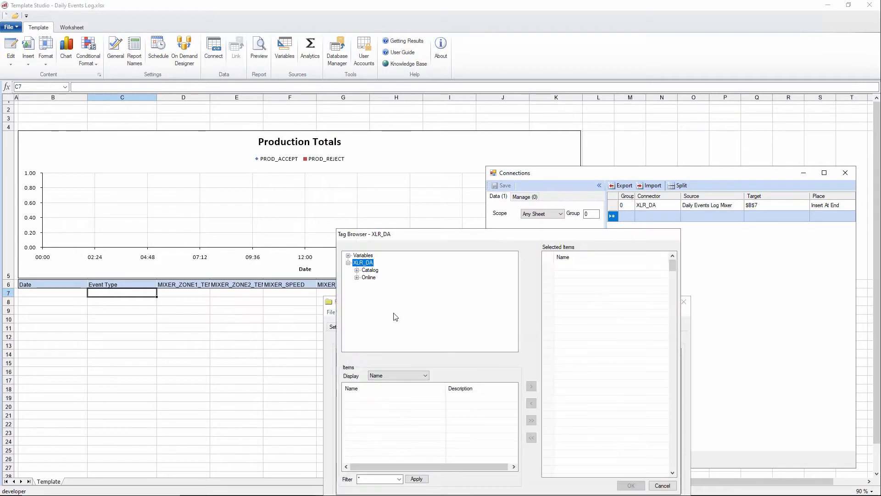
Step: Add all Extruder and Production tags from the Online folder to the new group
double_click(366, 278)
left_click(380, 270)
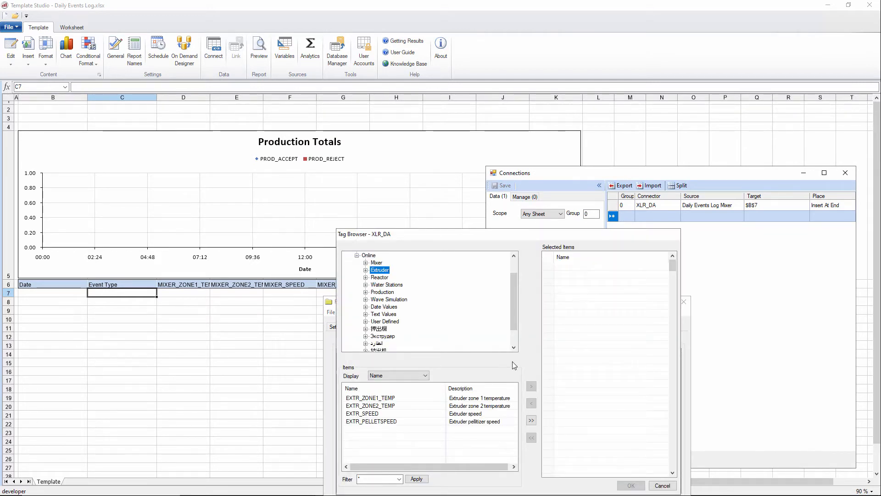
left_click(531, 420)
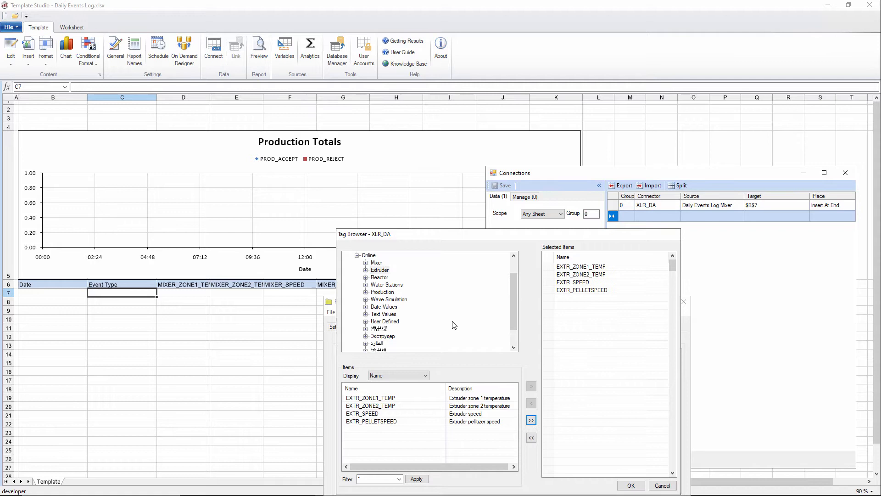
left_click(381, 293)
left_click(531, 420)
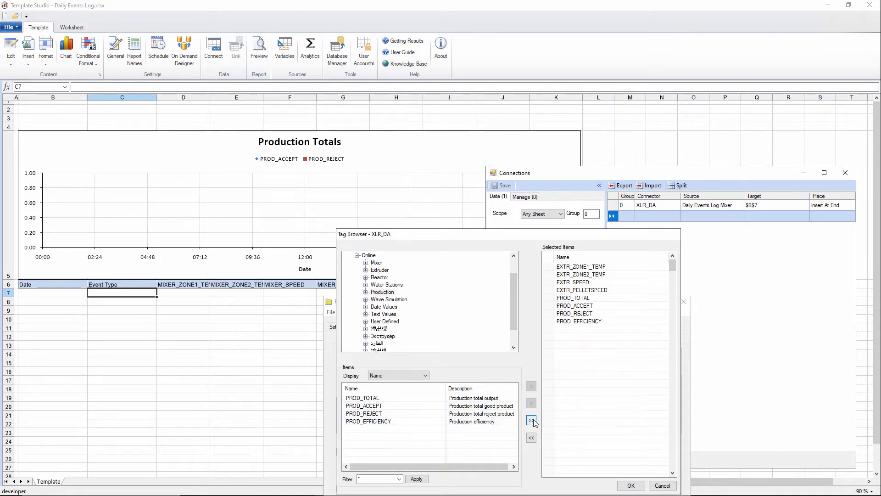
left_click(632, 485)
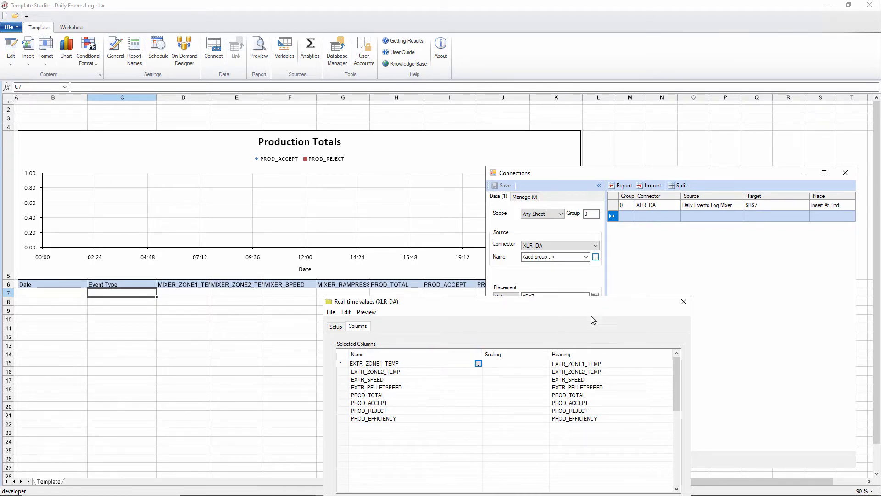
Step: Insert a new first column named *Extruder above the extruder tags
left_click_drag(545, 317, 656, 231)
right_click(455, 278)
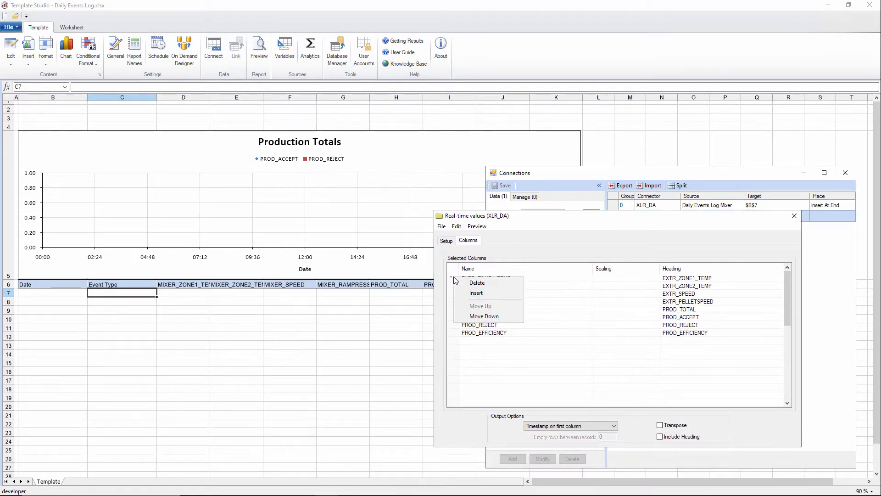
left_click(477, 293)
left_click(478, 278)
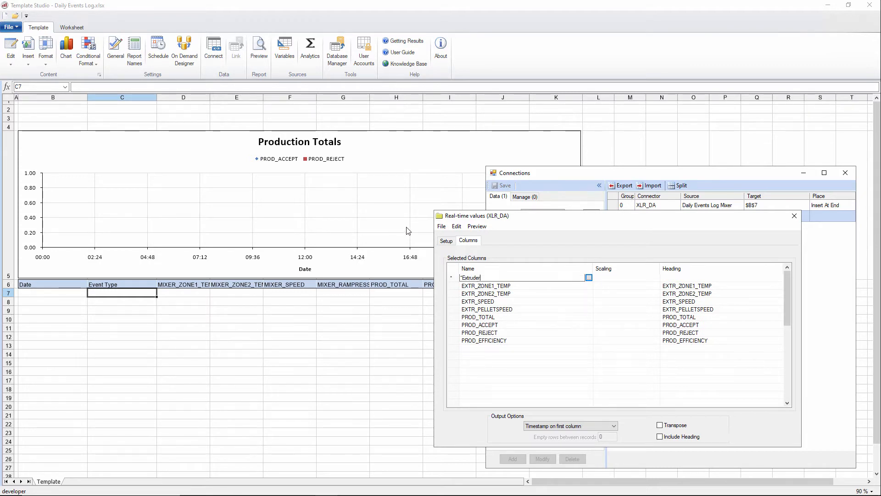
Step: Save the group as Daily Events Log Extruder and close its dialog
left_click(441, 227)
left_click(456, 251)
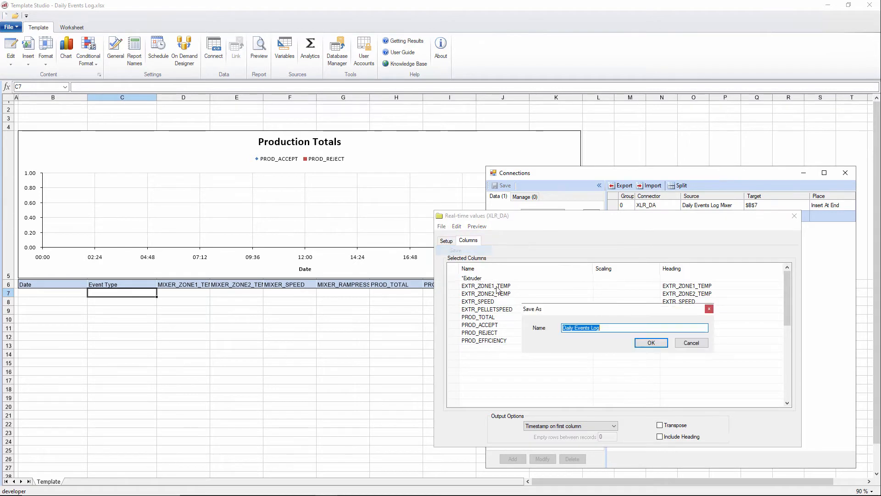
left_click(622, 328)
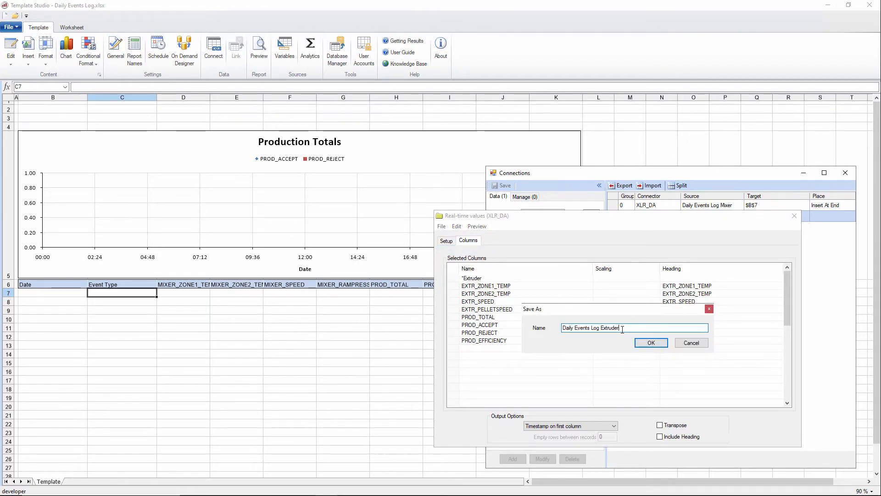
key("Return")
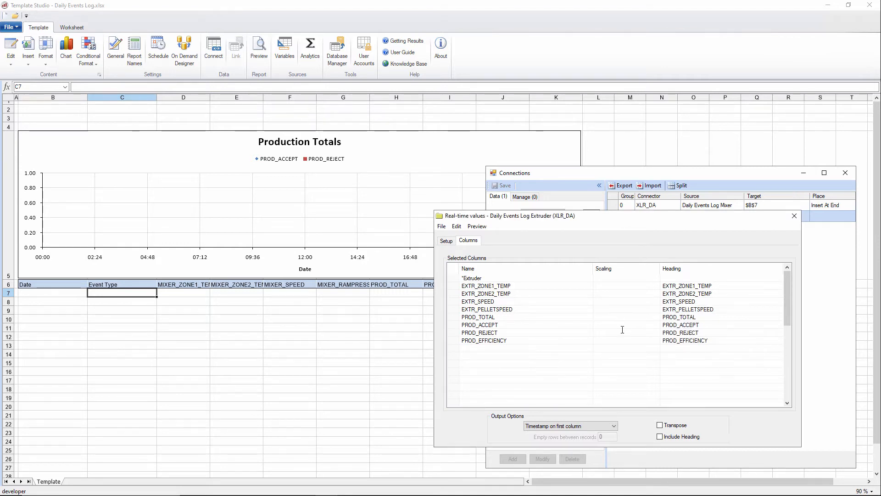
left_click(795, 216)
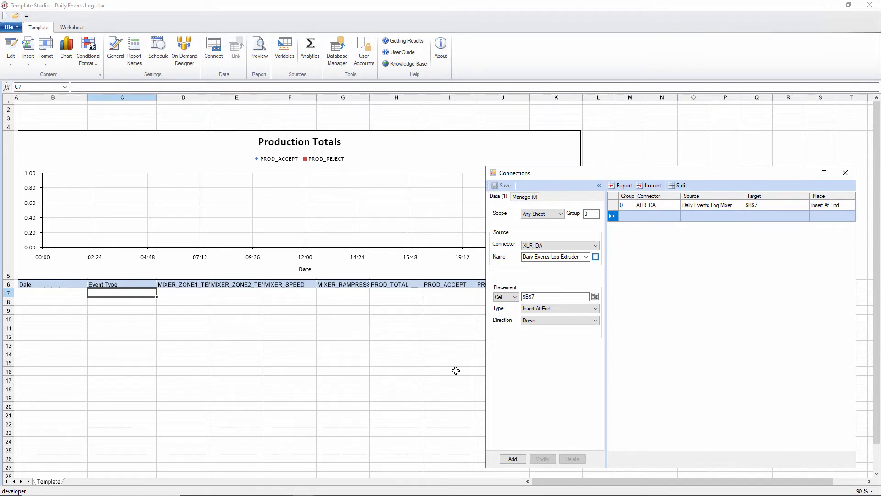
Step: Add the Daily Events Log Extruder group as a second connection and compare both connection rows
left_click(513, 460)
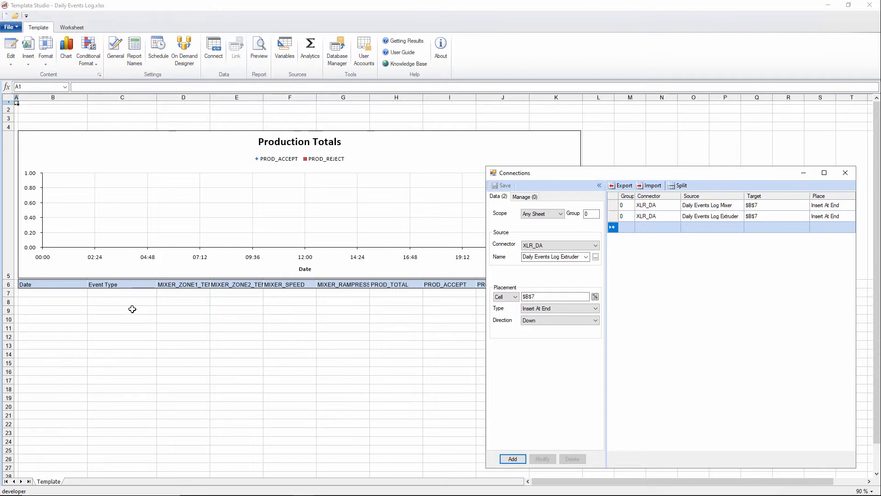
left_click(710, 217)
left_click(709, 206)
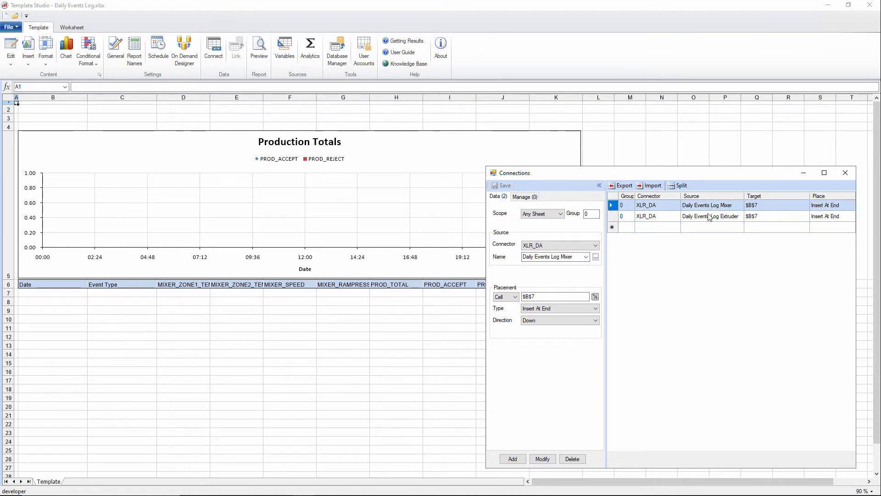
left_click(710, 219)
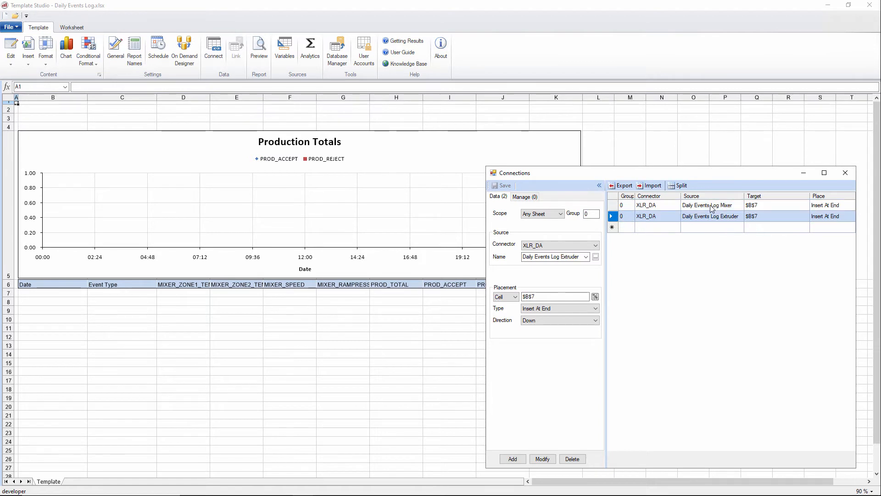
left_click(711, 207)
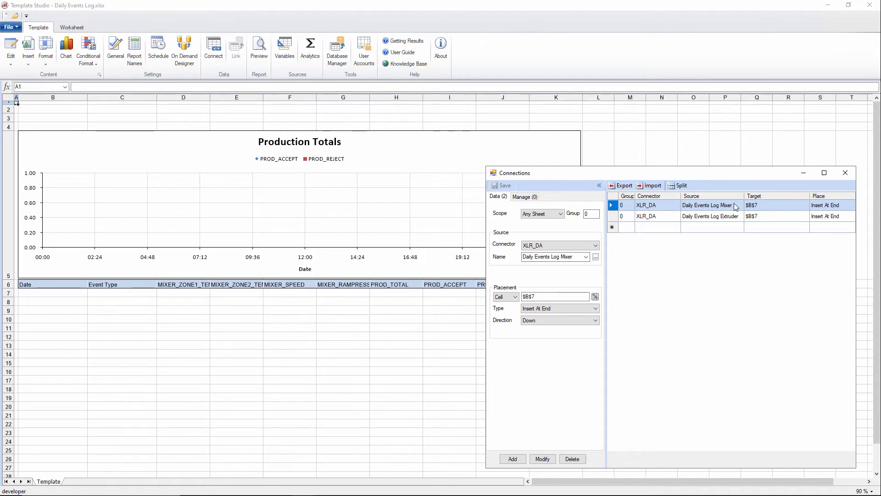
left_click(730, 217)
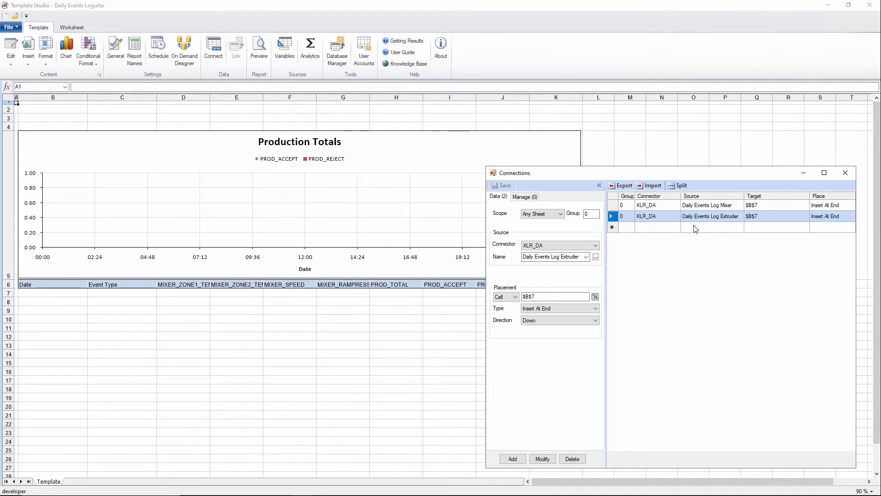
Step: Set the Daily Events Log Mixer connection's group to 1
left_click(654, 206)
double_click(591, 214)
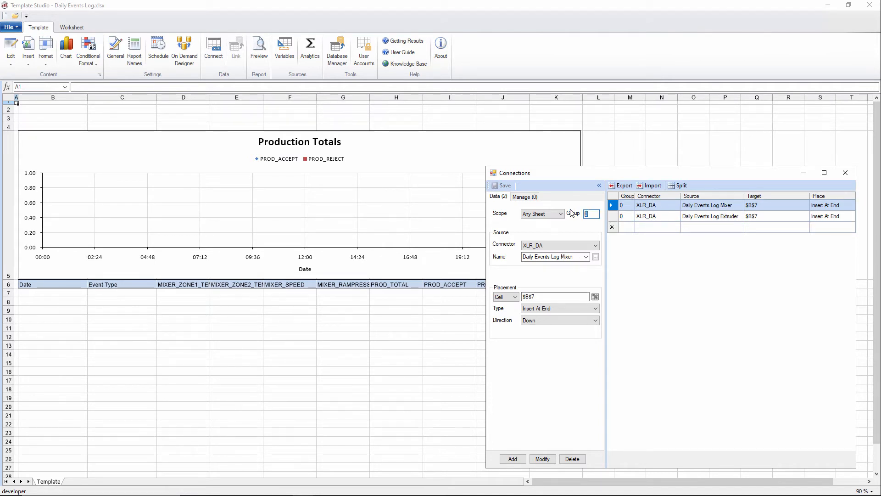
type("1")
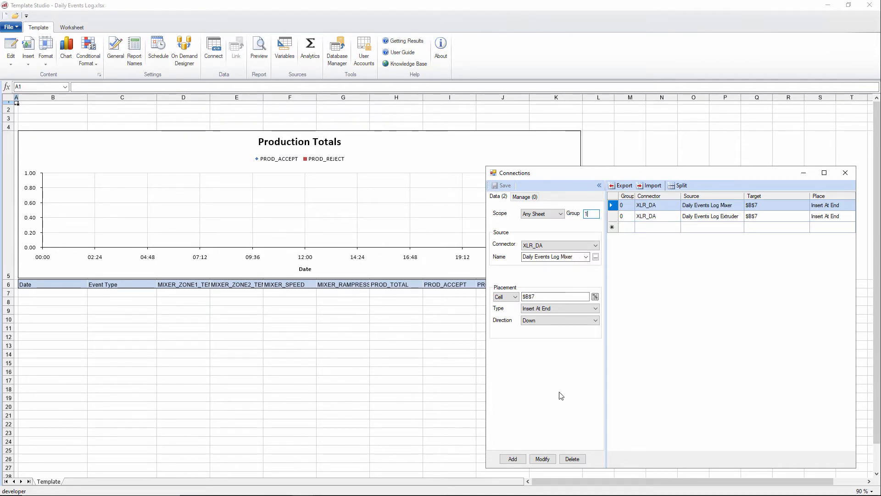
left_click(554, 460)
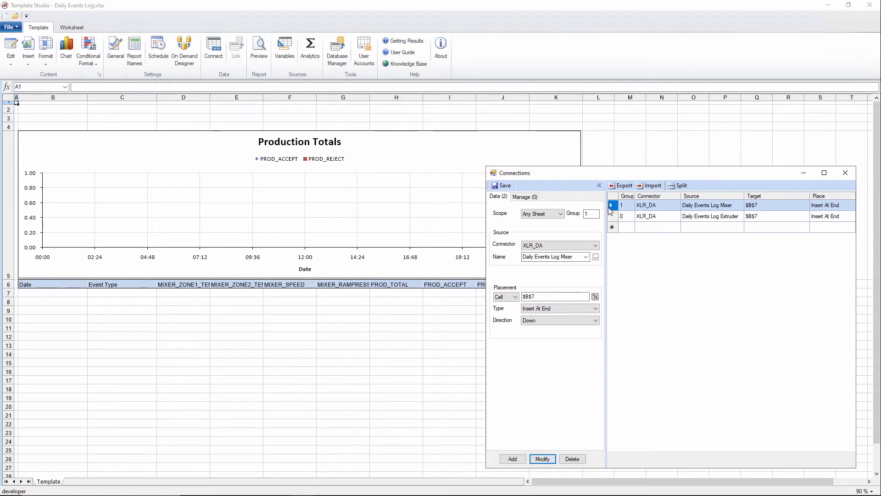
Step: Set the Daily Events Log Extruder connection's group to 2, save the connections and close the dialog
left_click(654, 216)
double_click(591, 214)
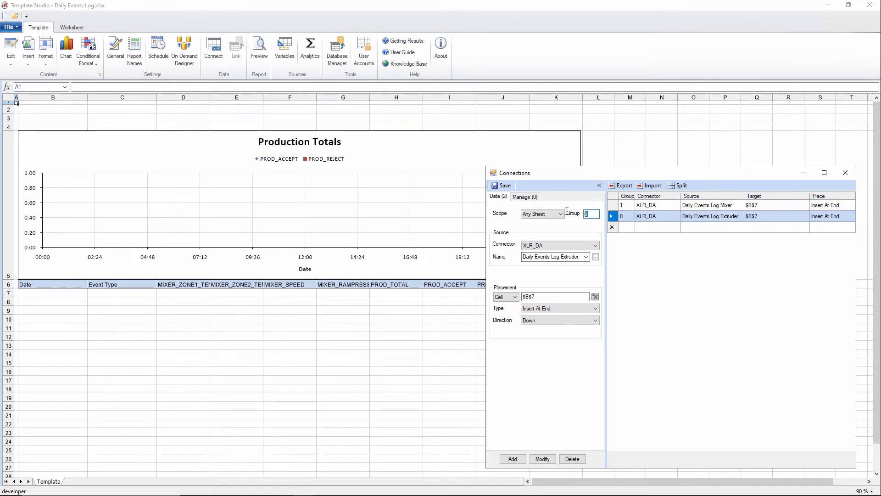
type("2")
left_click(543, 459)
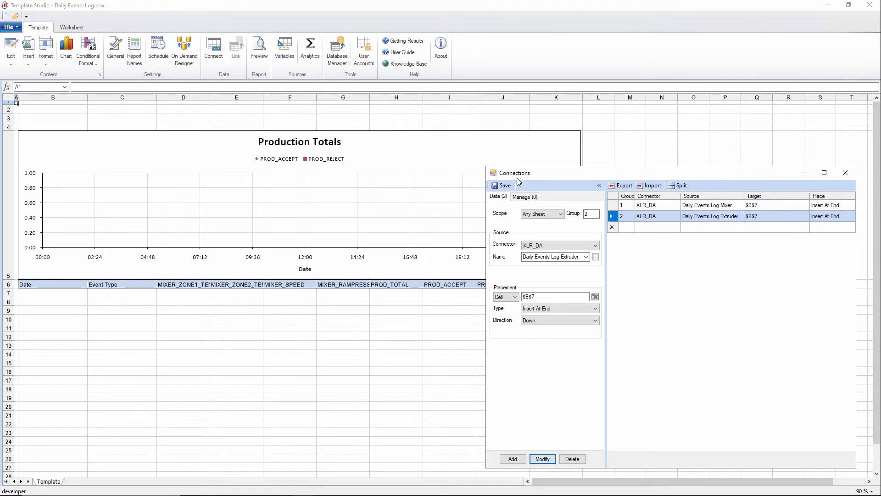
left_click(504, 186)
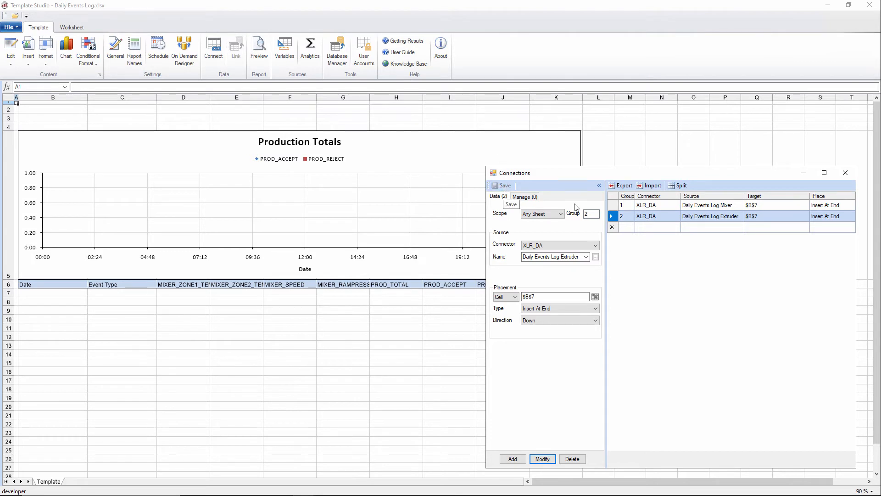
left_click(847, 174)
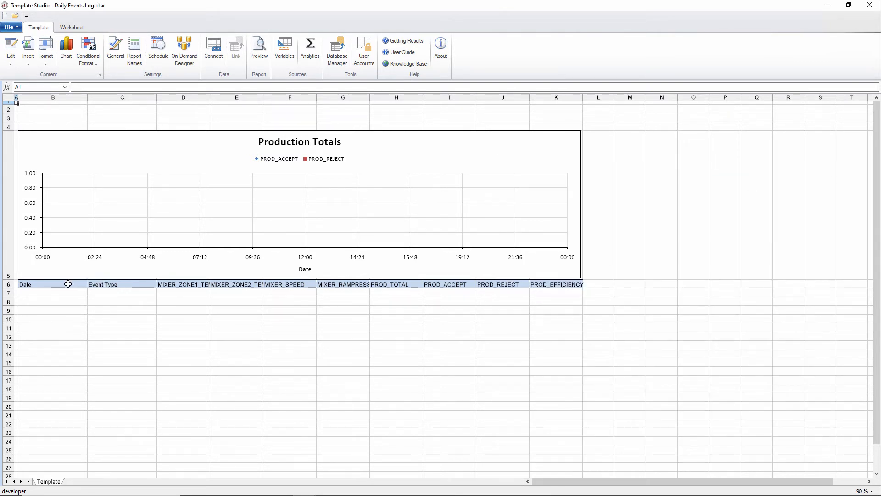
Step: Apply filters to the header row from Date through PROD_EFFICIENCY
left_click_drag(63, 285, 578, 285)
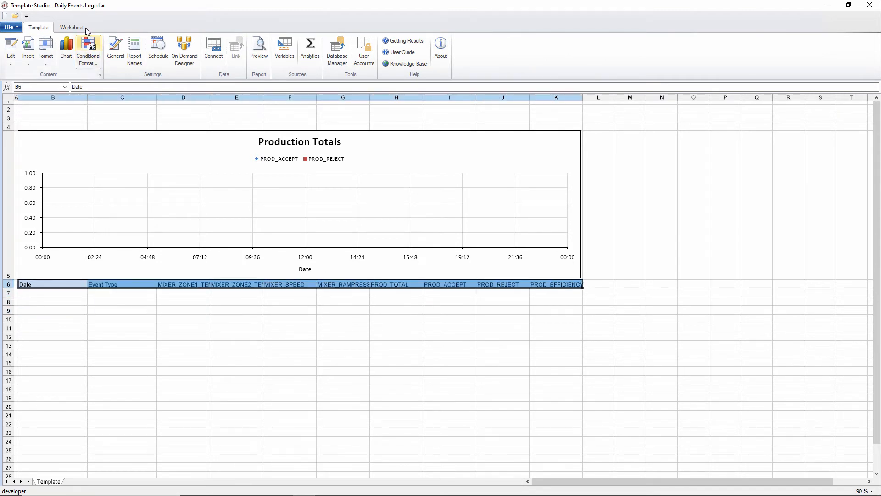
left_click(85, 28)
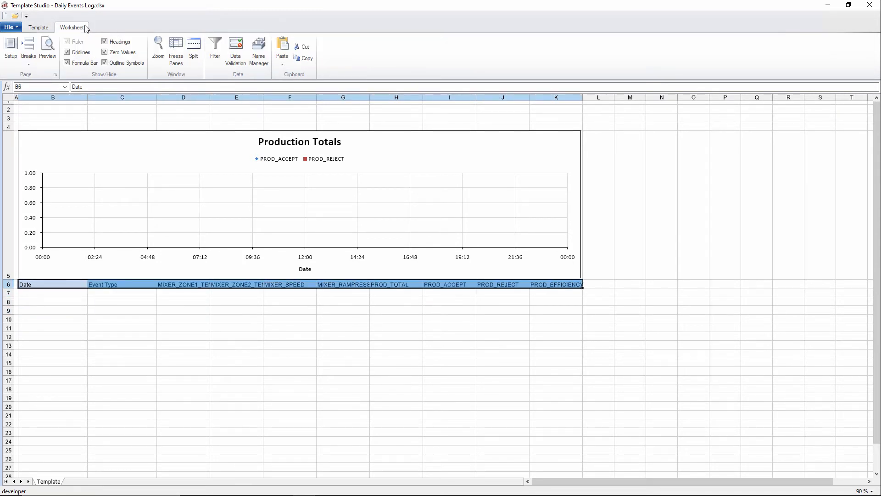
left_click(214, 46)
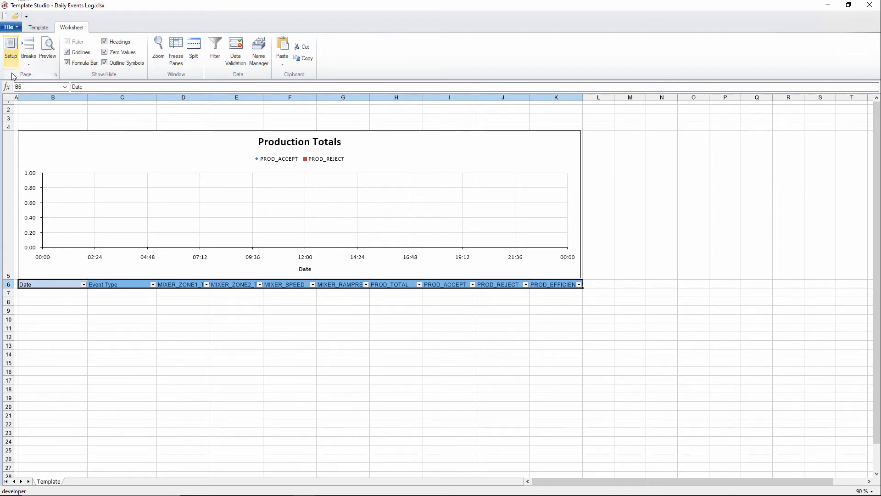
Step: Save the template and agree to archive the existing report
left_click(11, 27)
left_click(16, 80)
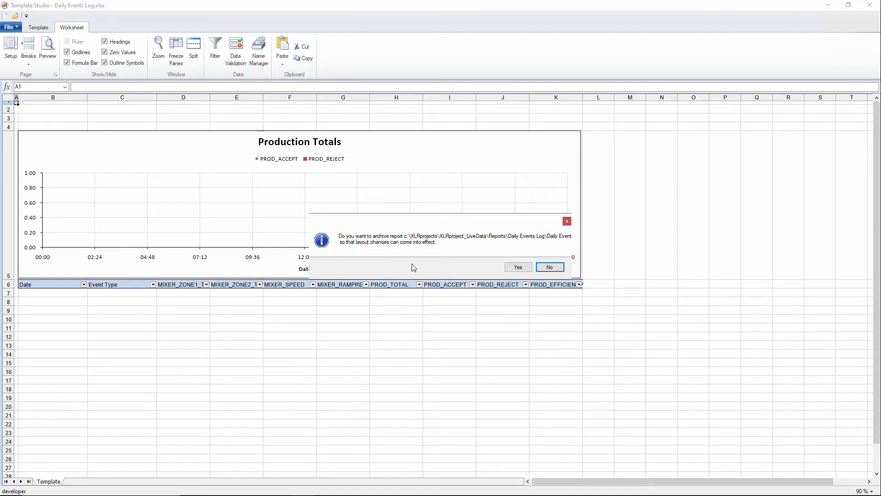
left_click(519, 266)
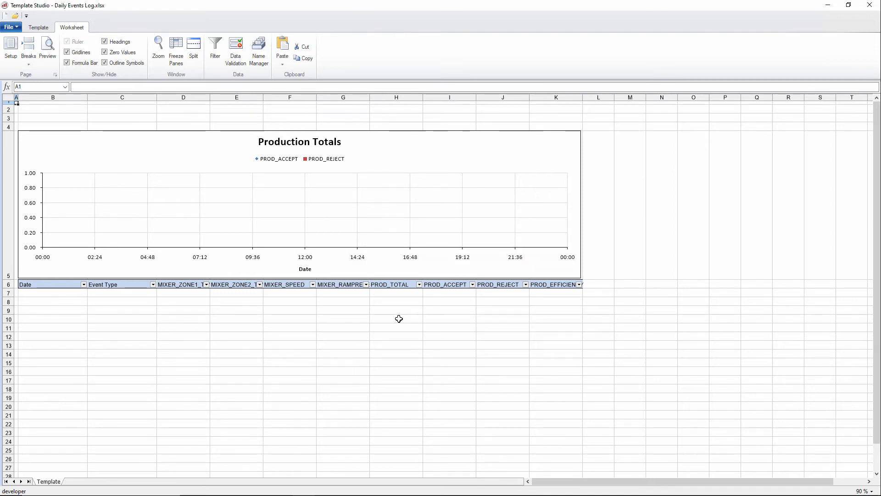
Step: Open the schedule designer and change the Daily Events schedule's action to Update Worksheet Groups for Daily Events Log.xlsx.Template, group 1
left_click(39, 27)
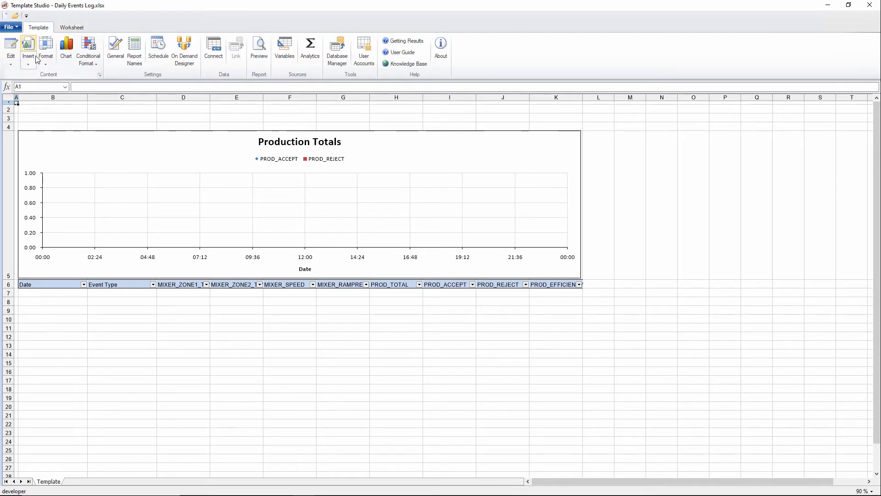
left_click(158, 48)
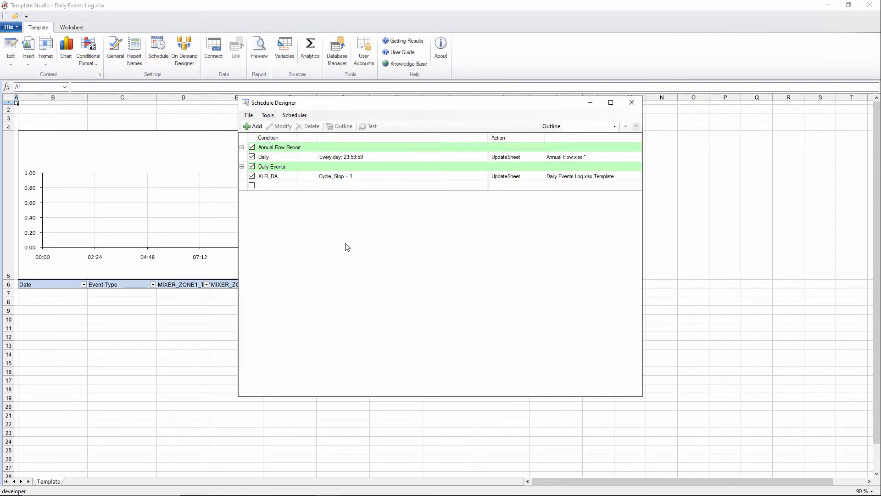
left_click(876, 9)
left_click(876, 8)
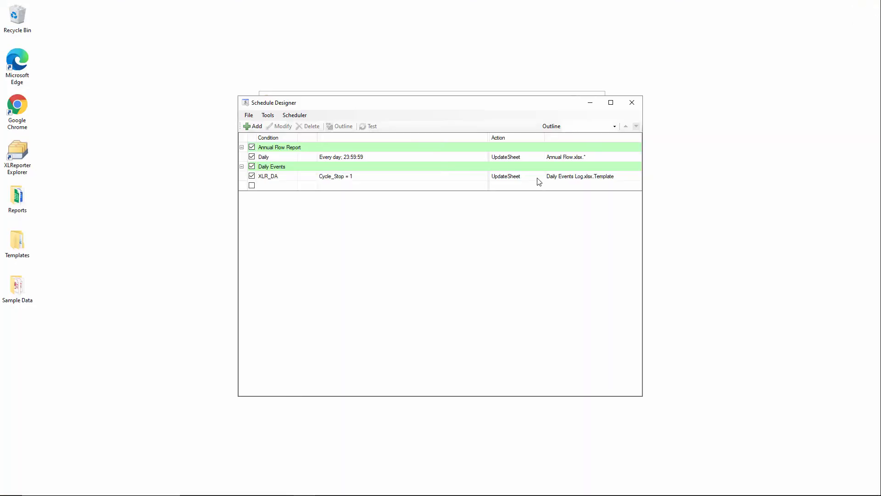
left_click(317, 178)
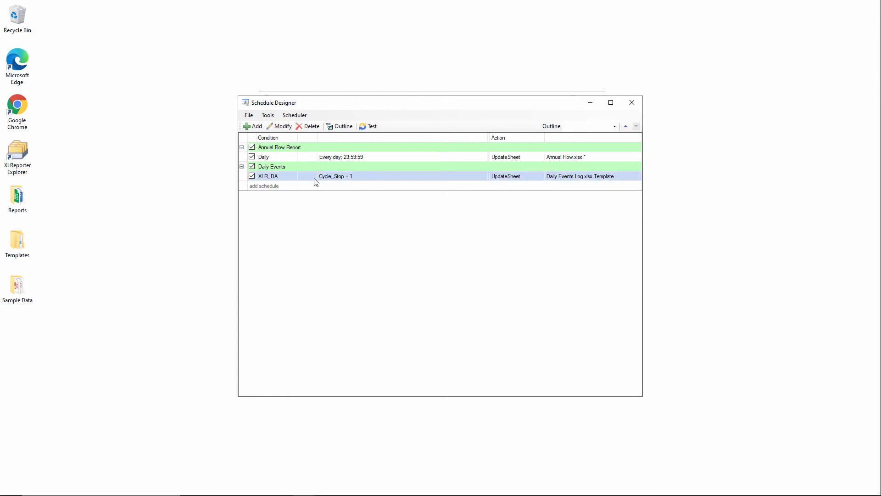
left_click(280, 126)
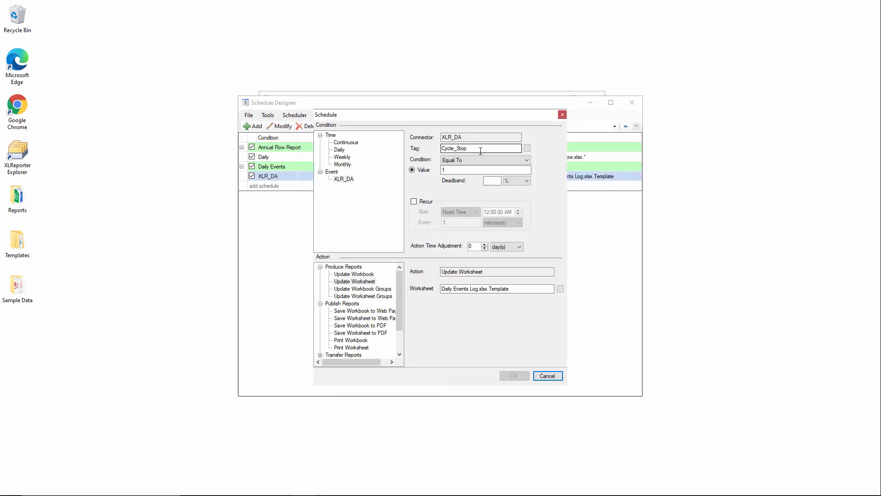
left_click(379, 296)
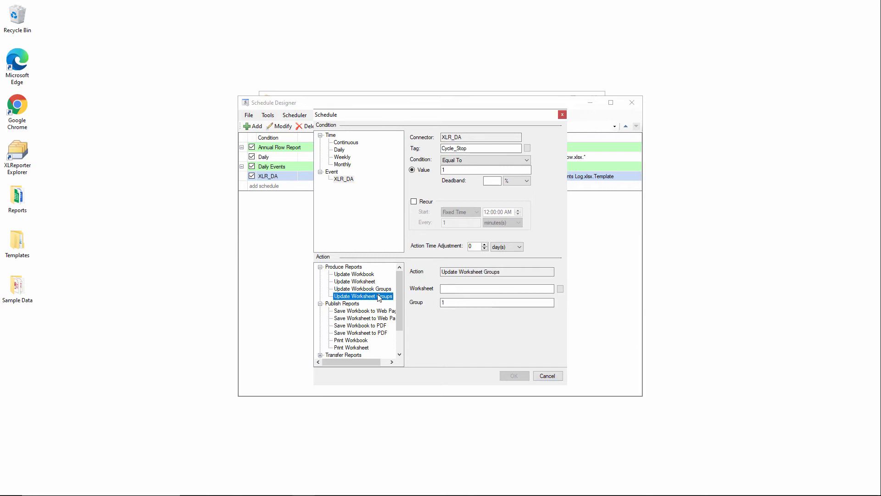
left_click(560, 288)
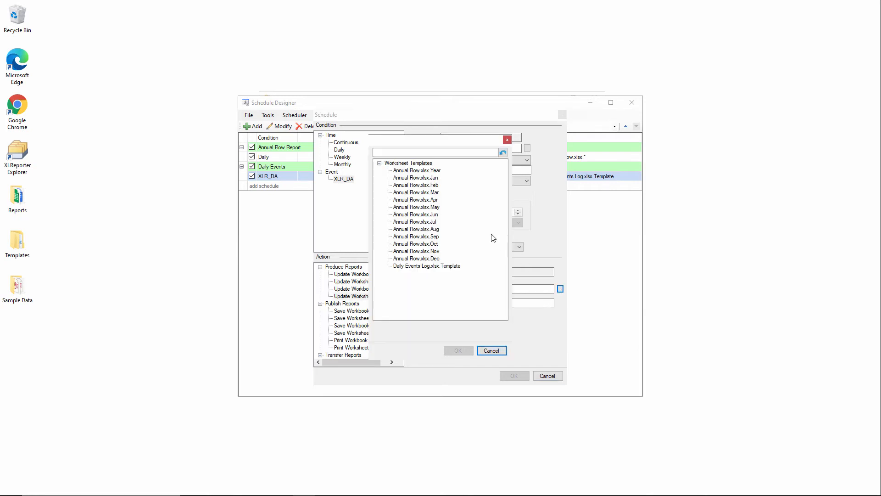
left_click(445, 266)
left_click(458, 351)
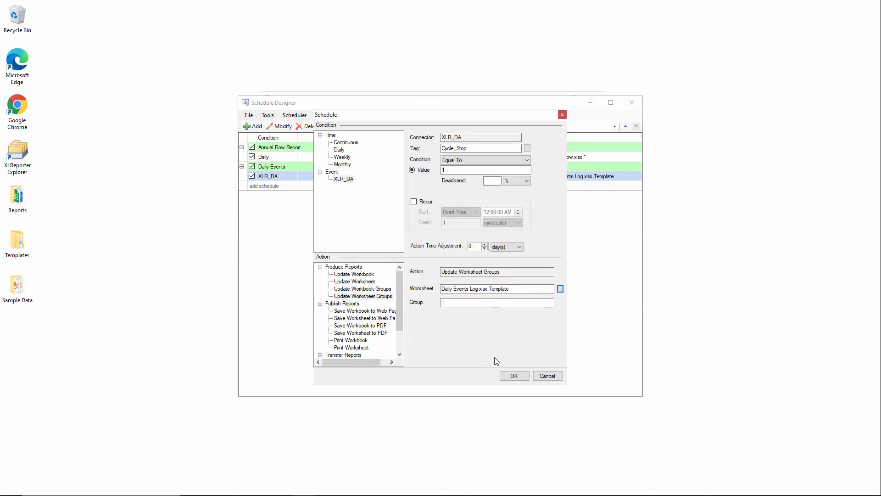
left_click(513, 375)
Step: Add a Daily Events schedule triggered by tag Cycle_Stop_2 that updates Daily Events Log.xlsx.Template worksheet group 2
left_click(337, 186)
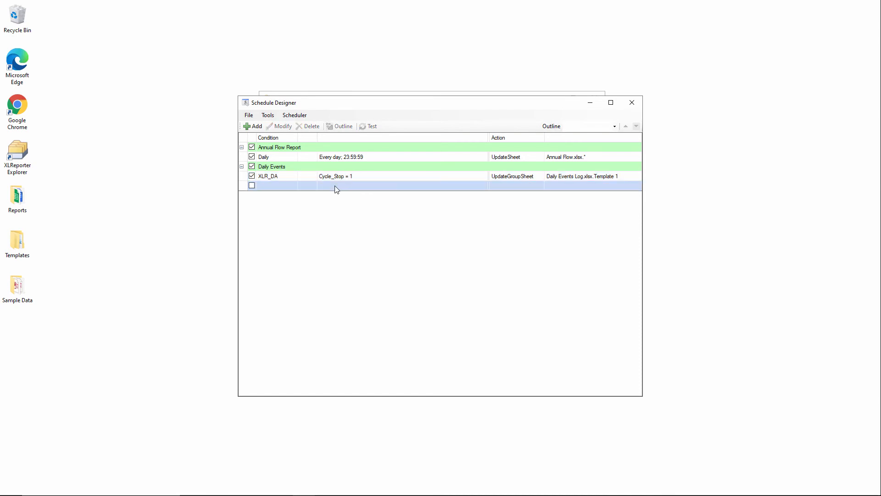
left_click(254, 126)
left_click(472, 148)
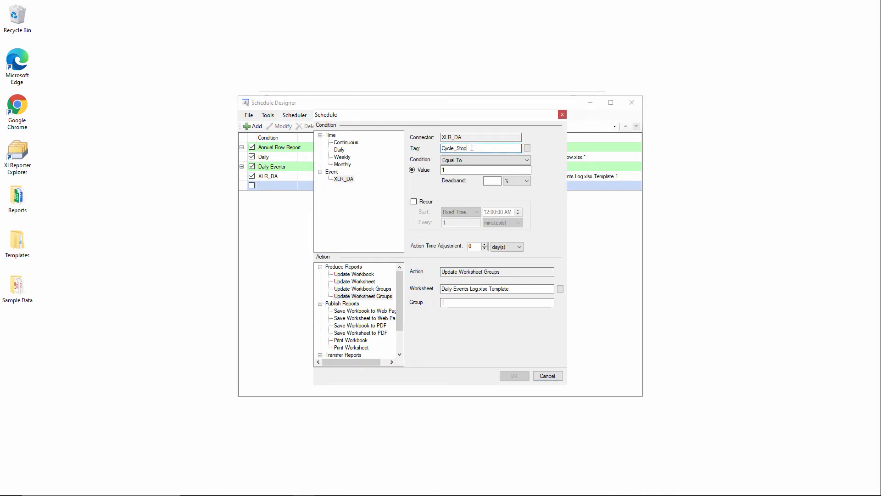
type("_2")
left_click(497, 303)
type("2")
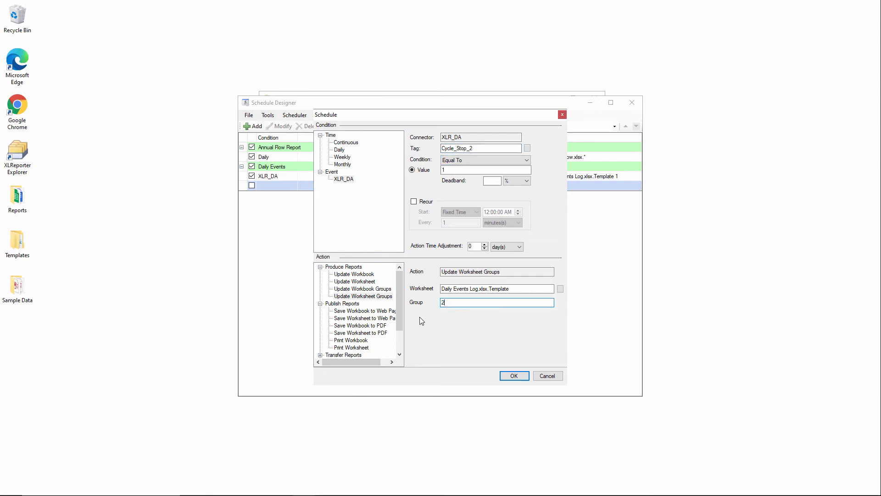
left_click(515, 376)
Step: Save the schedules and start a test run of the Cycle_Stop schedule
left_click(248, 115)
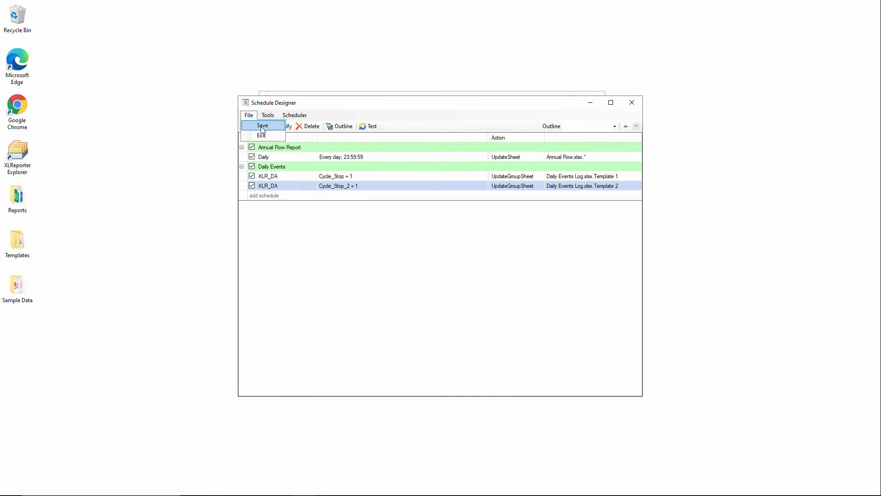
left_click(305, 178)
left_click(316, 178)
left_click(373, 127)
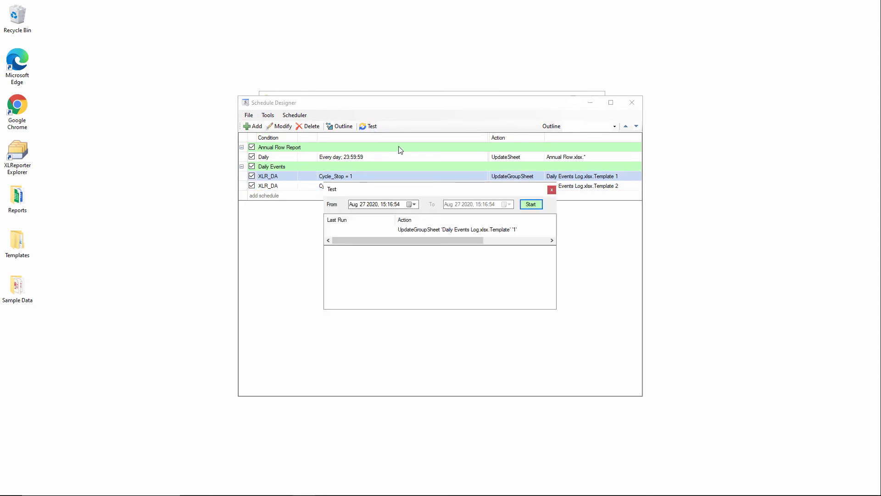
left_click(531, 204)
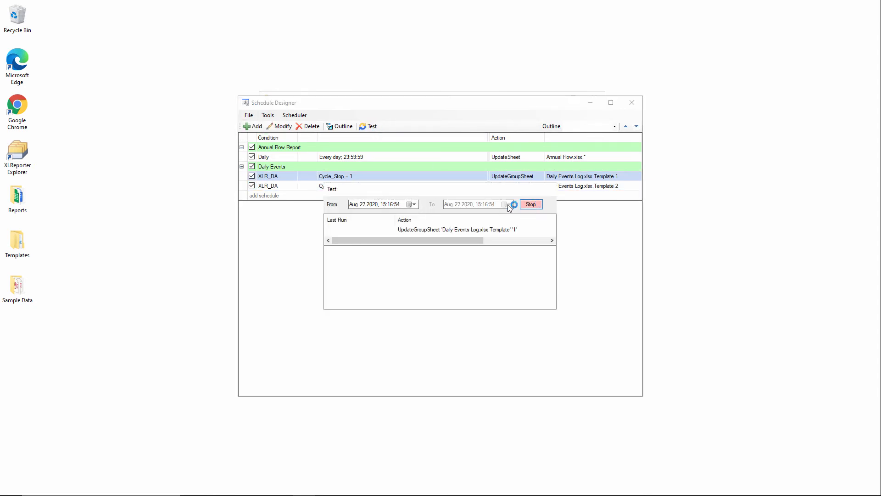
Step: Run the Cycle_Stop test again with the start minute set to 23, then close the test window
left_click(392, 205)
type("23")
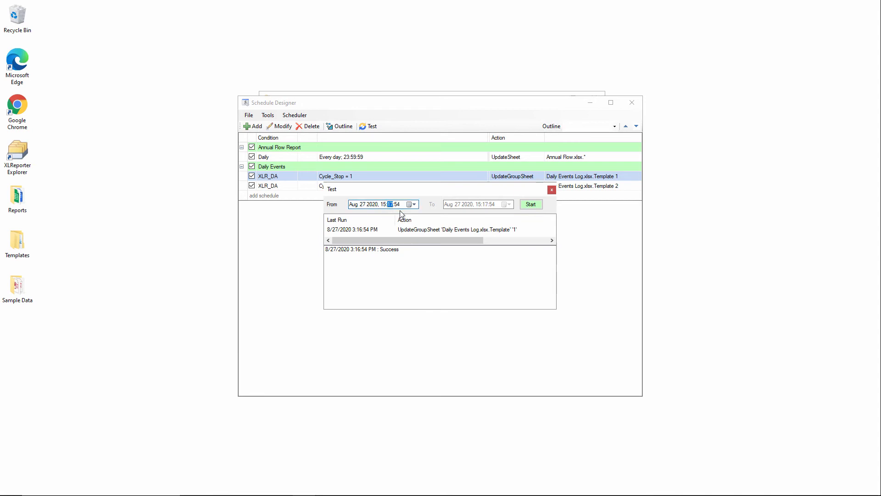
left_click(530, 204)
left_click(552, 189)
Step: Start a test run of the Cycle_Stop_2 schedule at 16:17
left_click(354, 186)
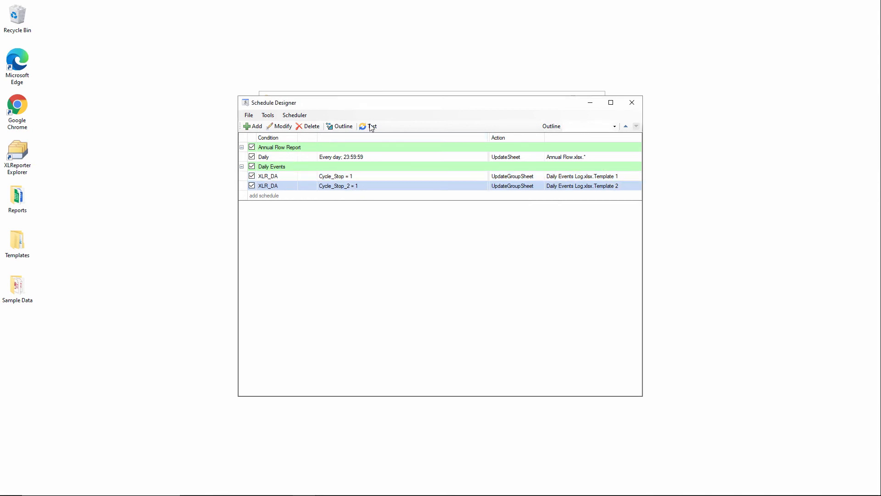
left_click(370, 126)
left_click(383, 205)
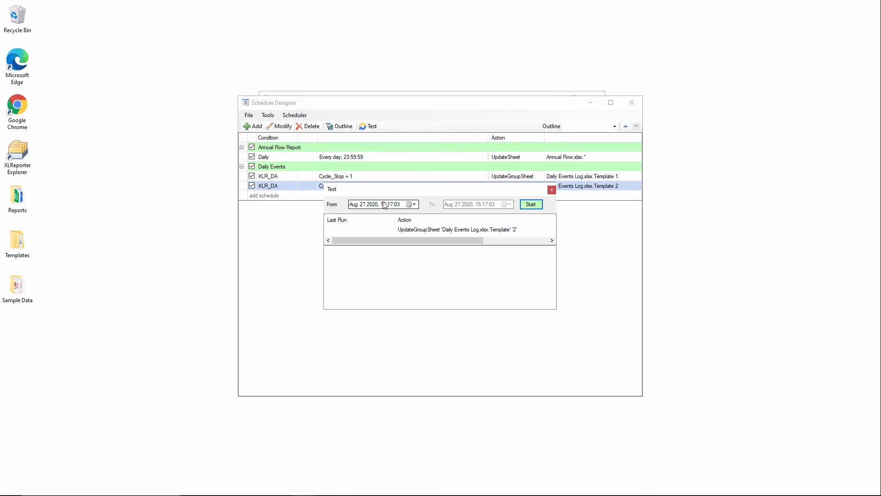
left_click(538, 205)
Step: Run the Cycle_Stop_2 test again with the minute set to 26 and then 33, and close the test window
left_click(392, 205)
key("Up")
key("Up")
type("26")
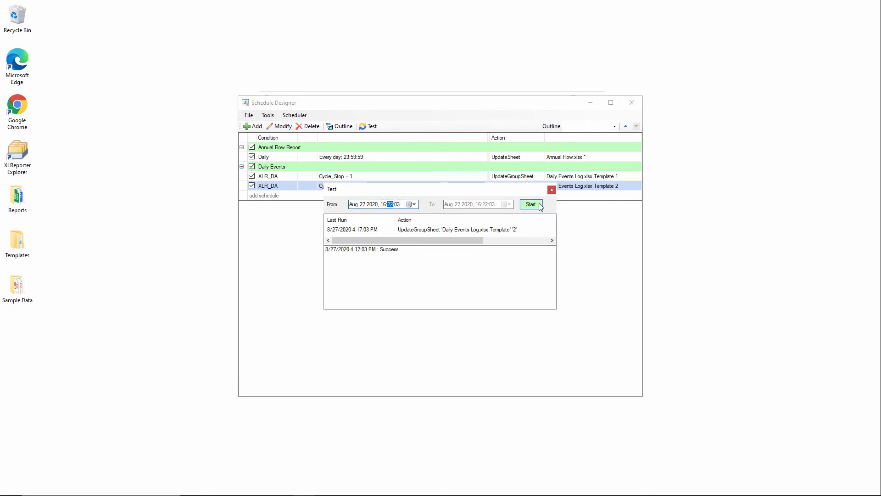
left_click(530, 205)
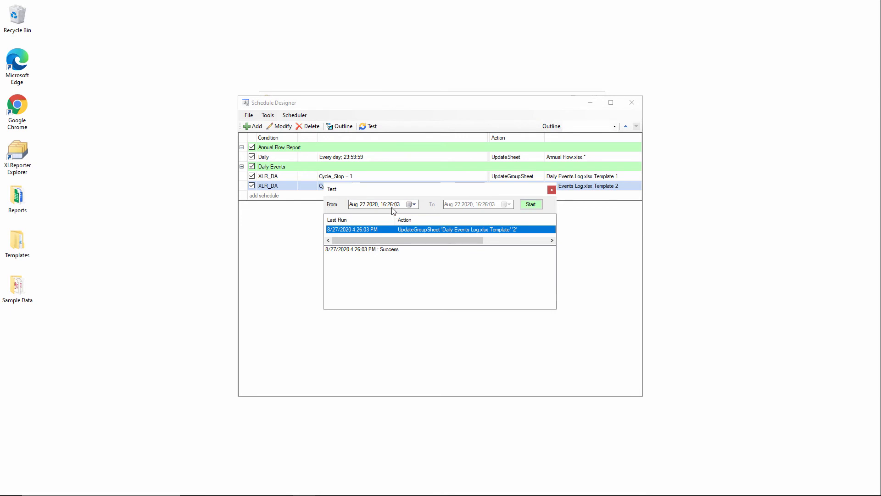
left_click(393, 205)
type("33")
left_click(533, 205)
left_click(552, 189)
Step: Test-run the Cycle_Stop schedule at a later hour, close the test window and the schedule designer
left_click(363, 178)
left_click(369, 126)
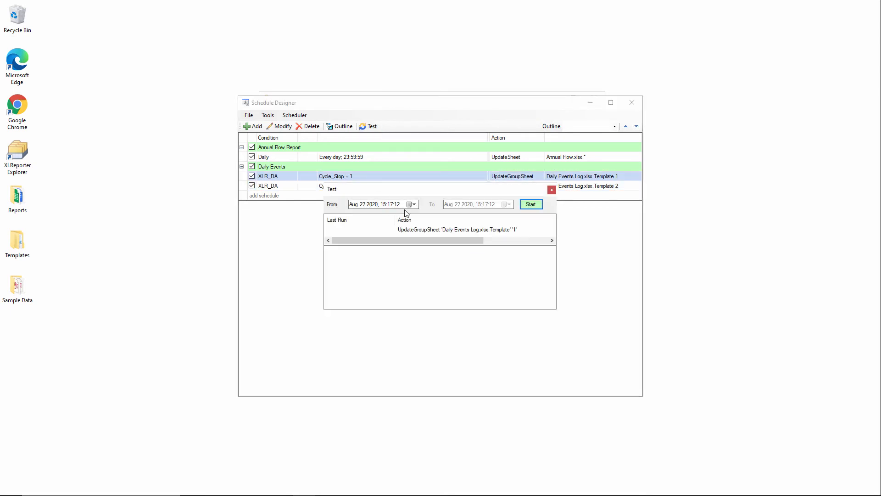
left_click(390, 208)
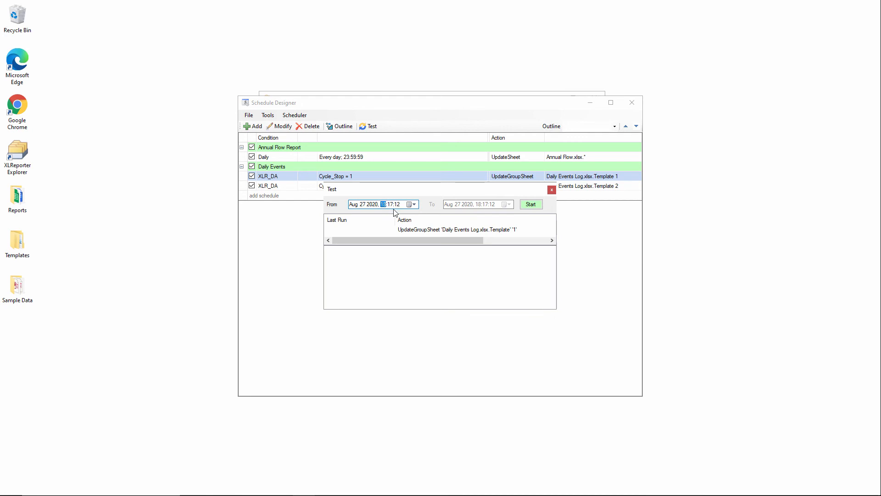
left_click(531, 204)
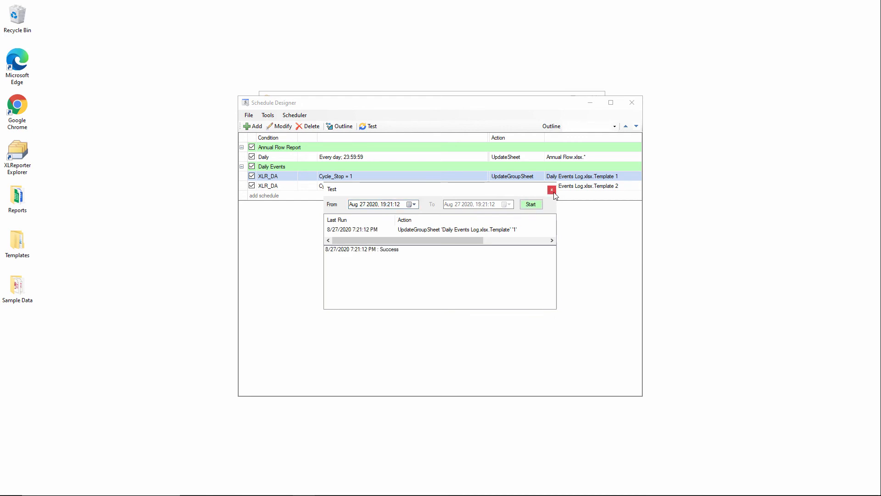
left_click(551, 190)
left_click(632, 102)
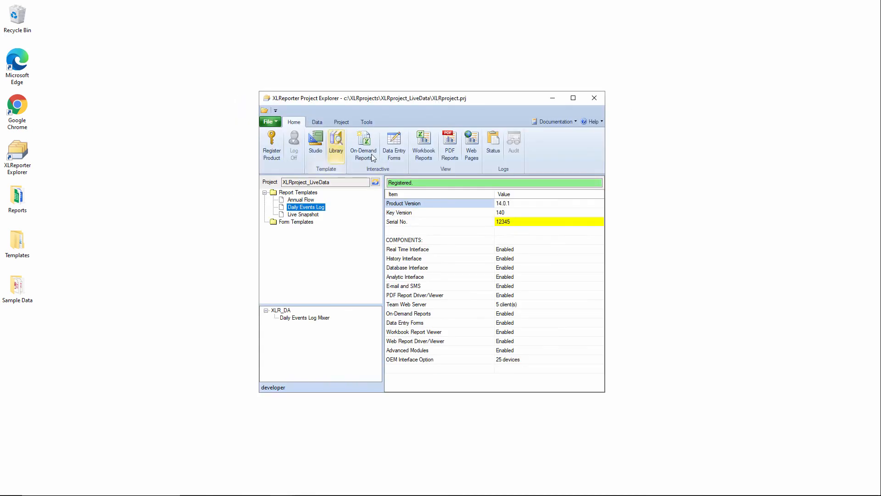
Step: Open the Daily Events Log workbook report and filter Event Type to show only Extruder rows
left_click(424, 146)
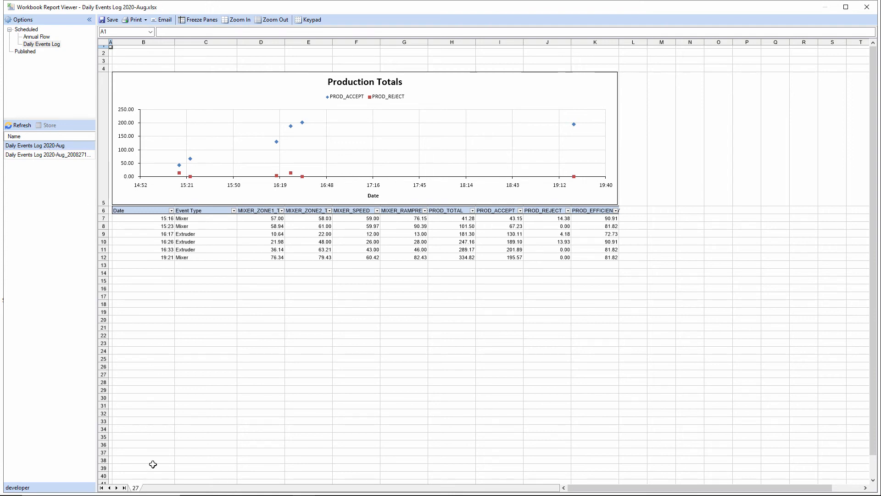
left_click(234, 210)
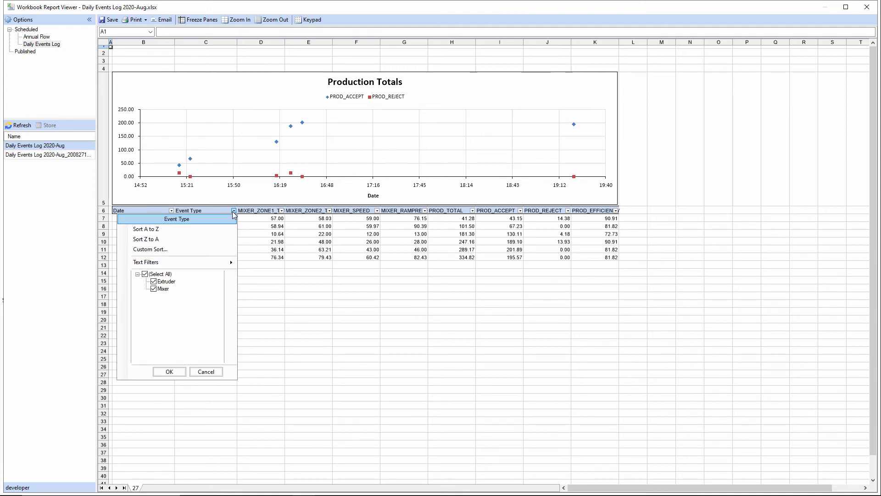
left_click(145, 275)
left_click(154, 282)
left_click(170, 372)
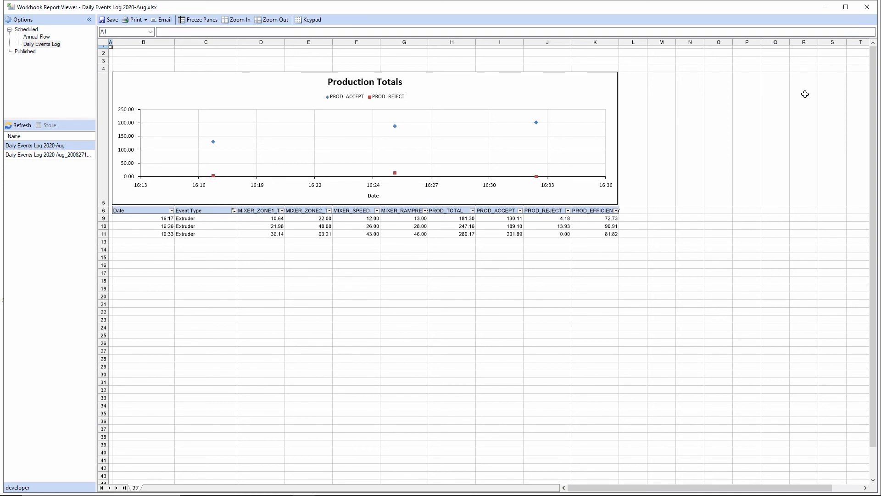
Step: Close the report viewer and reopen the Schedule Designer to review both schedules, then close it
scroll(805, 94, "up", 2)
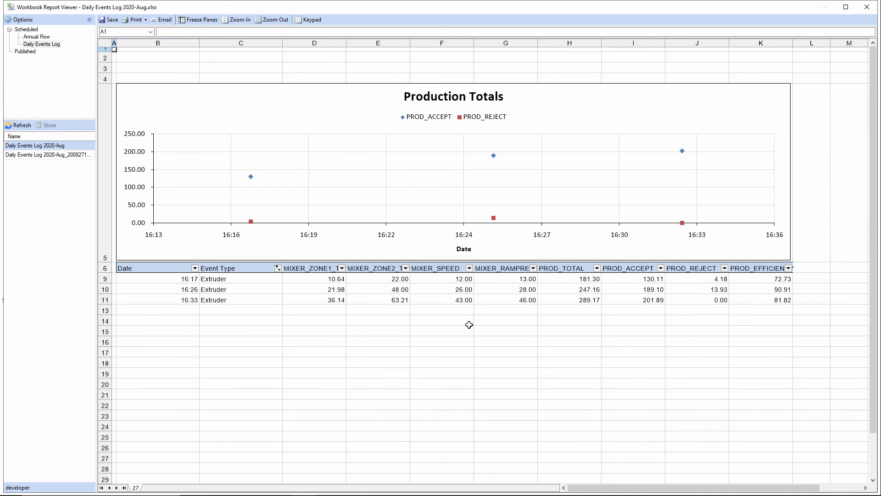
left_click(867, 7)
left_click(341, 120)
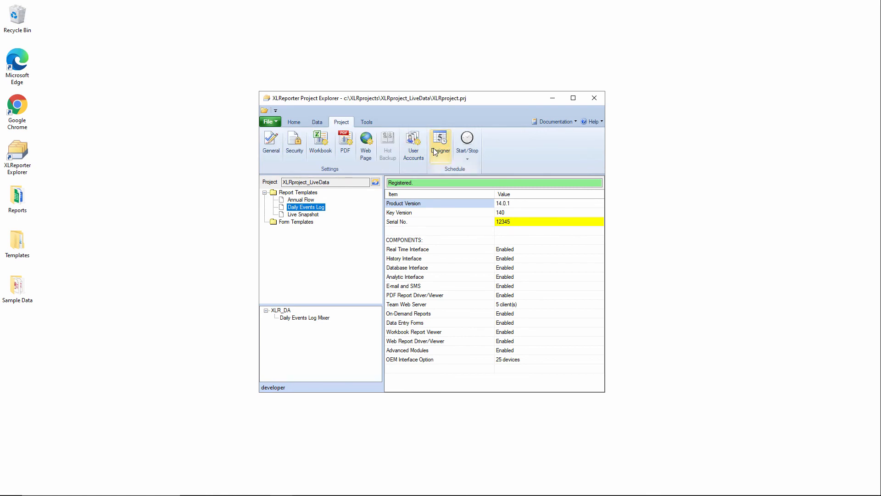
left_click(439, 144)
left_click(344, 186)
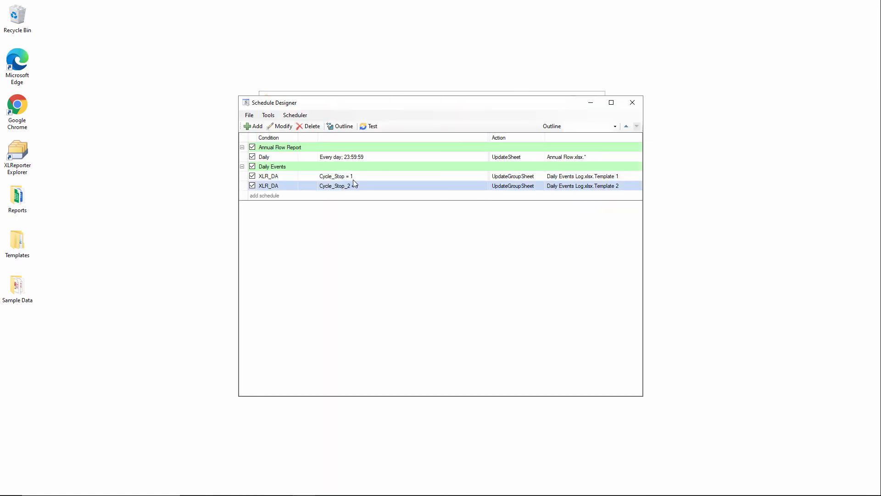
left_click(632, 103)
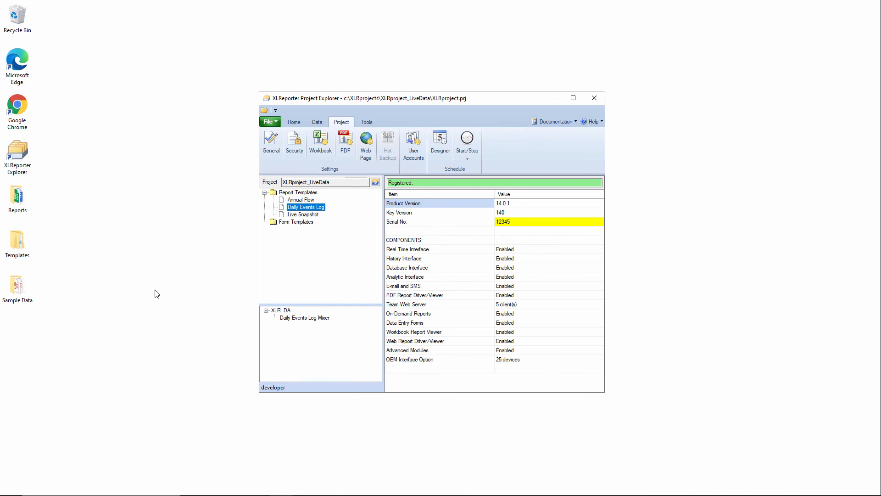